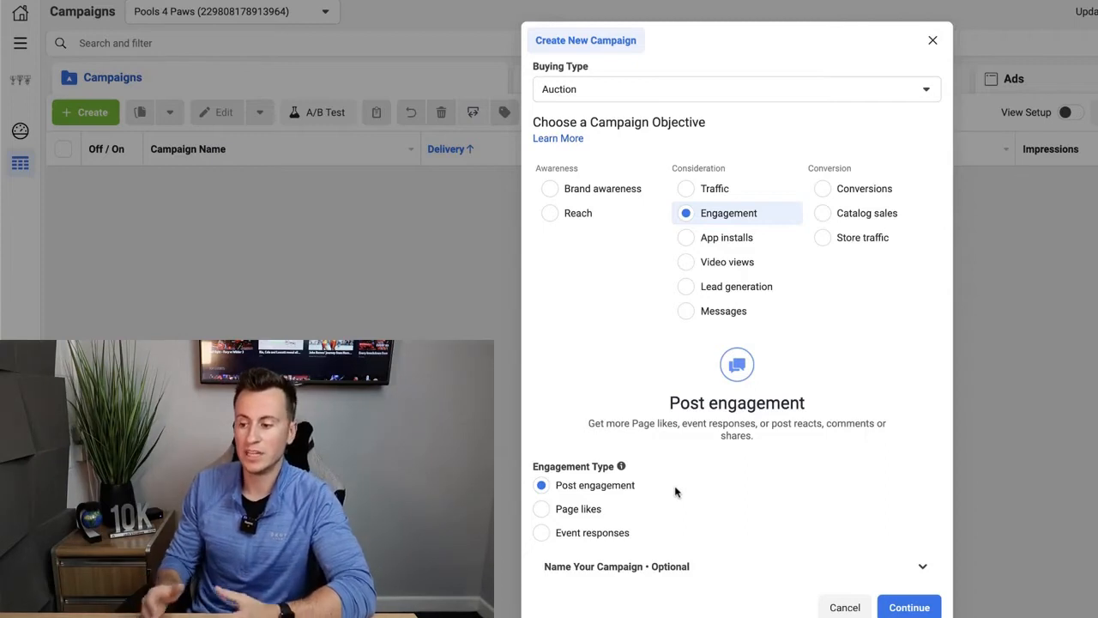
- Create a new auction campaign with the Conversions objective, named Golf Shoes (Interest Targeting), and continue
click(542, 509)
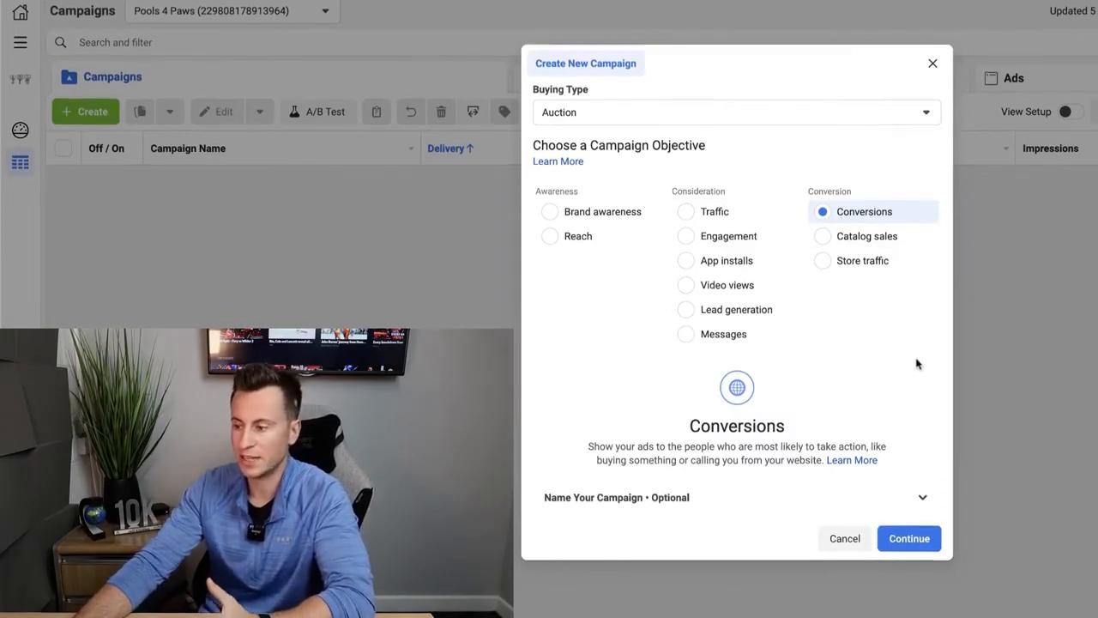
click(923, 502)
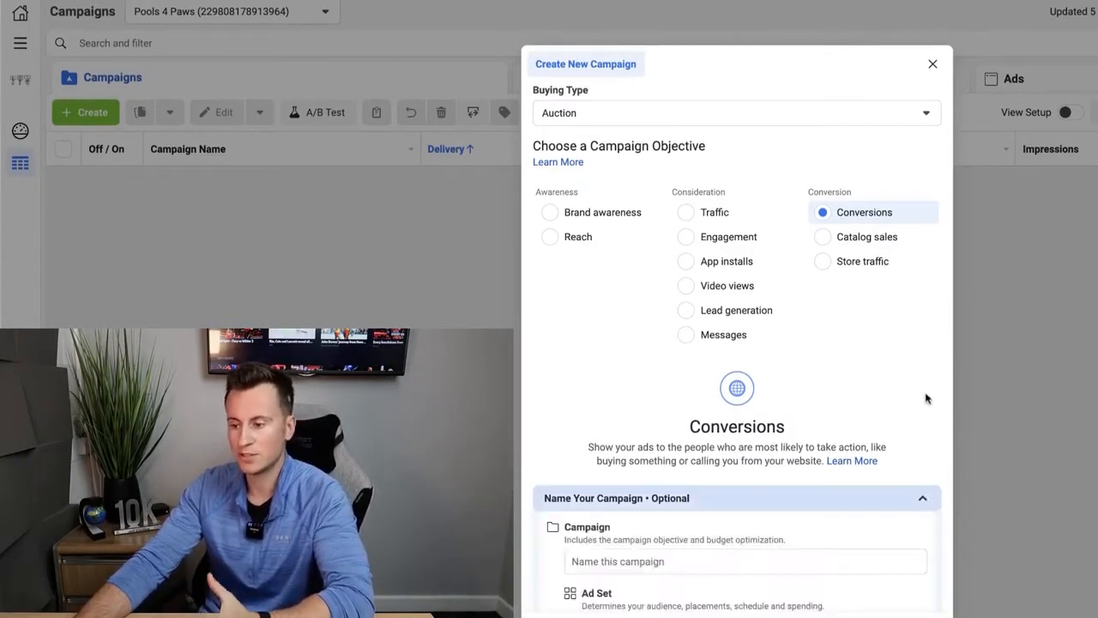
scroll(849, 407, down, 2)
click(708, 448)
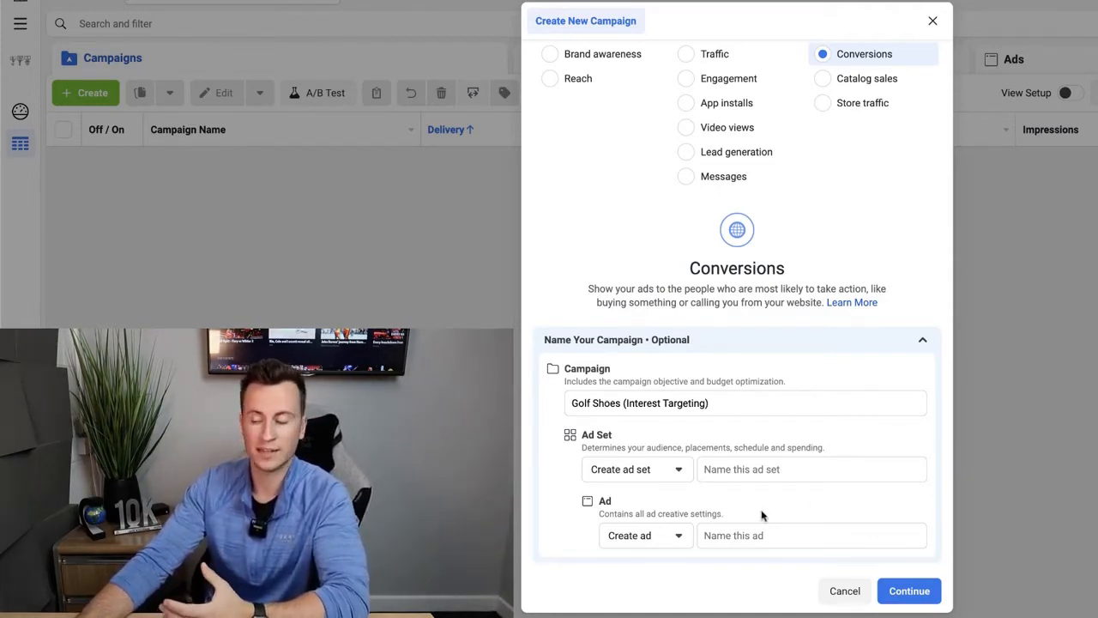
click(908, 591)
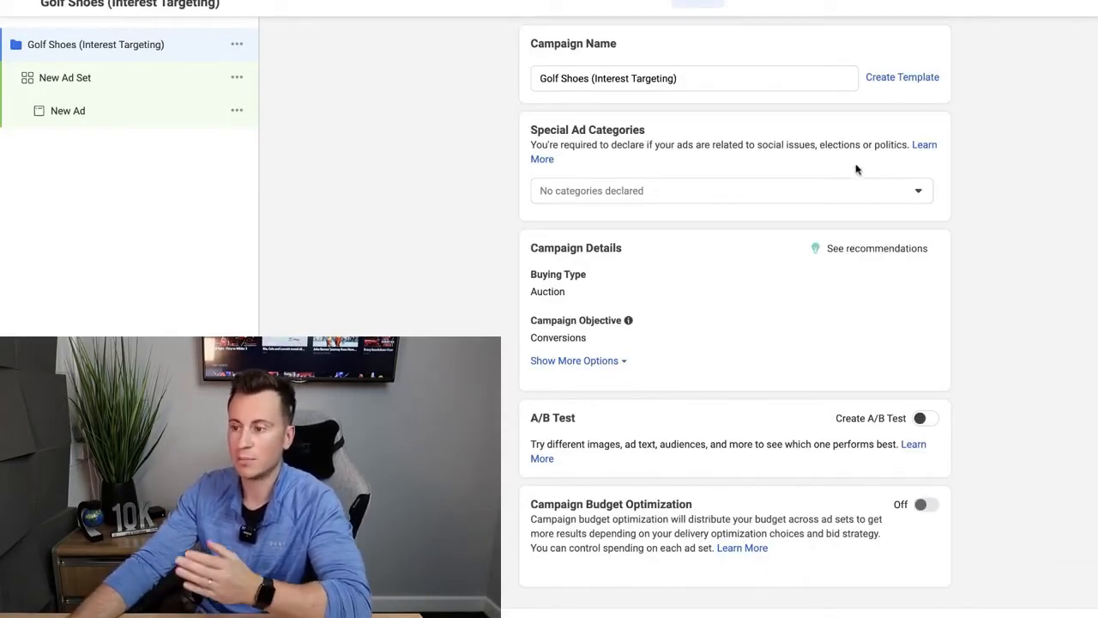
- Review the Special Ad Categories options, leaving no categories declared
click(912, 192)
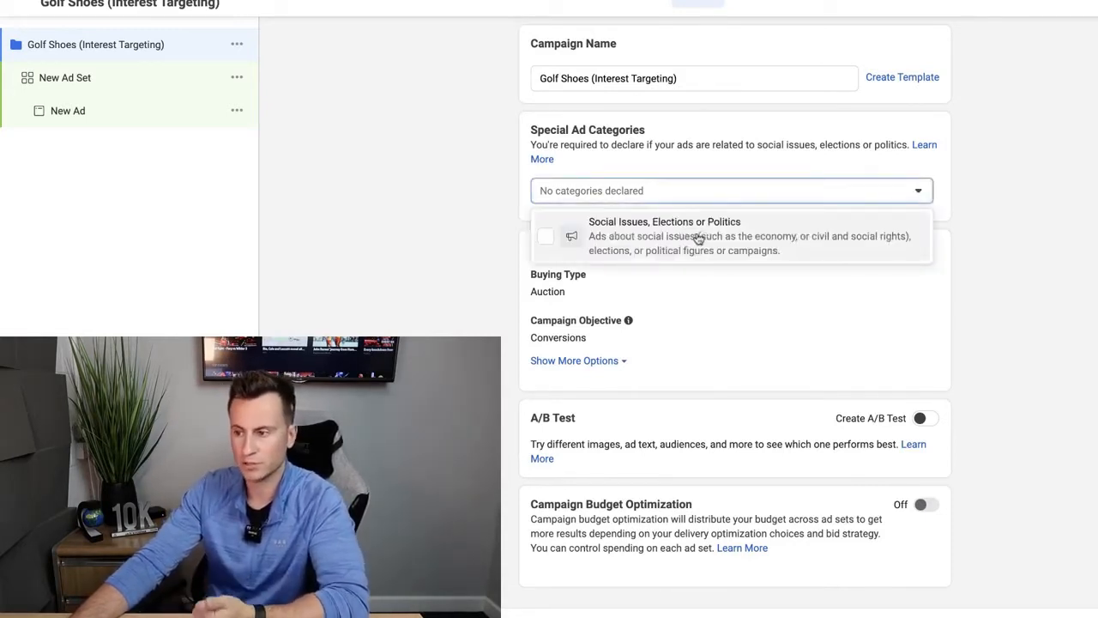
click(961, 214)
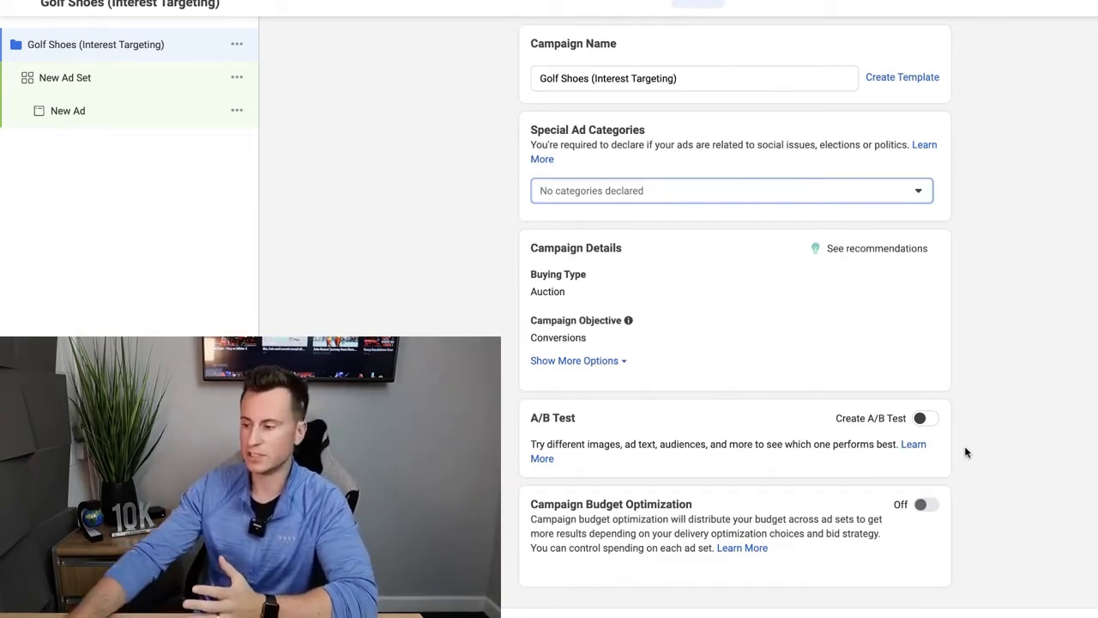
click(924, 507)
scroll(1002, 390, down, 2)
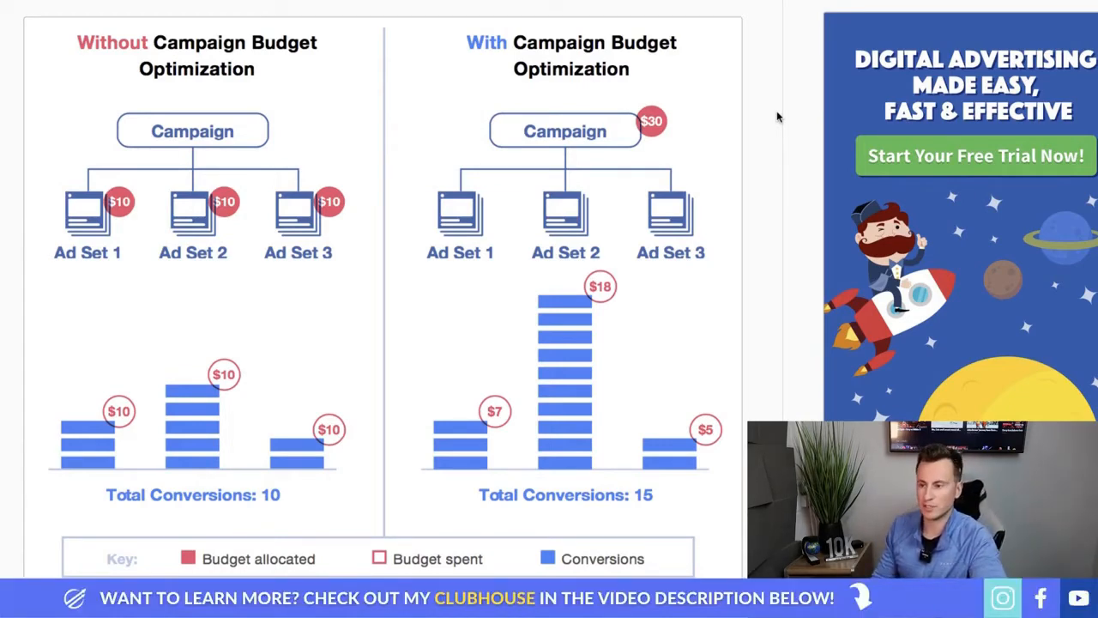
scroll(751, 244, up, 1)
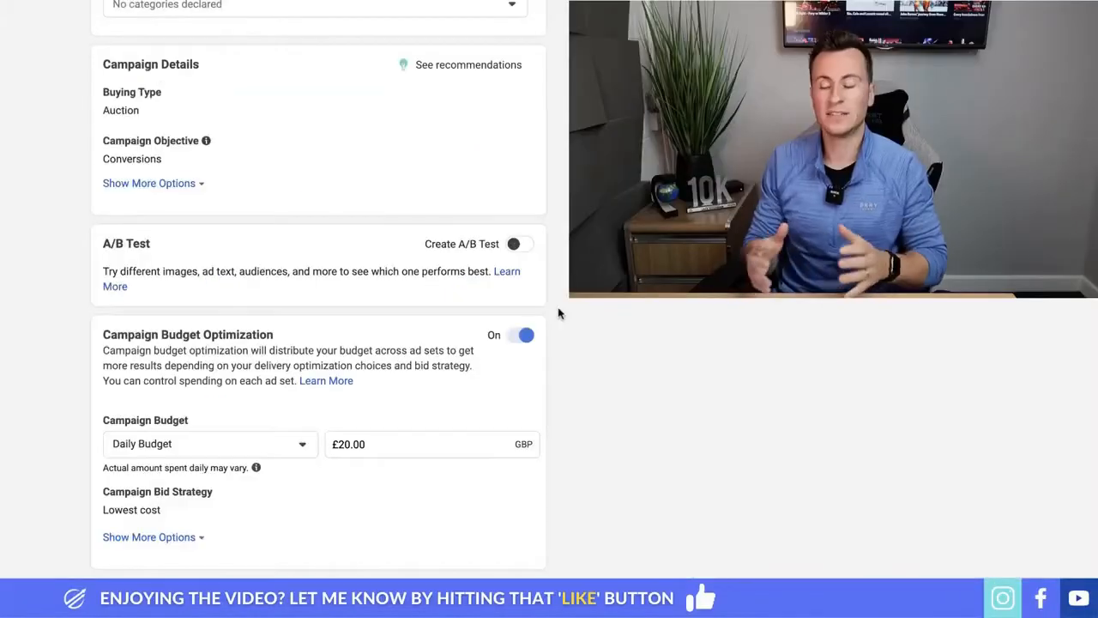
click(521, 336)
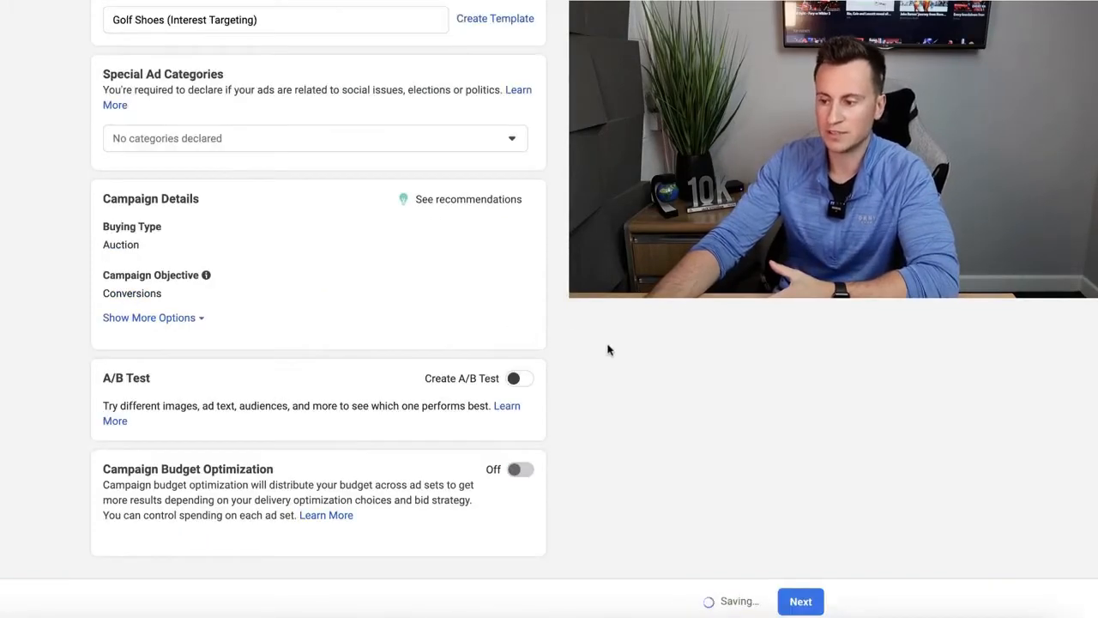
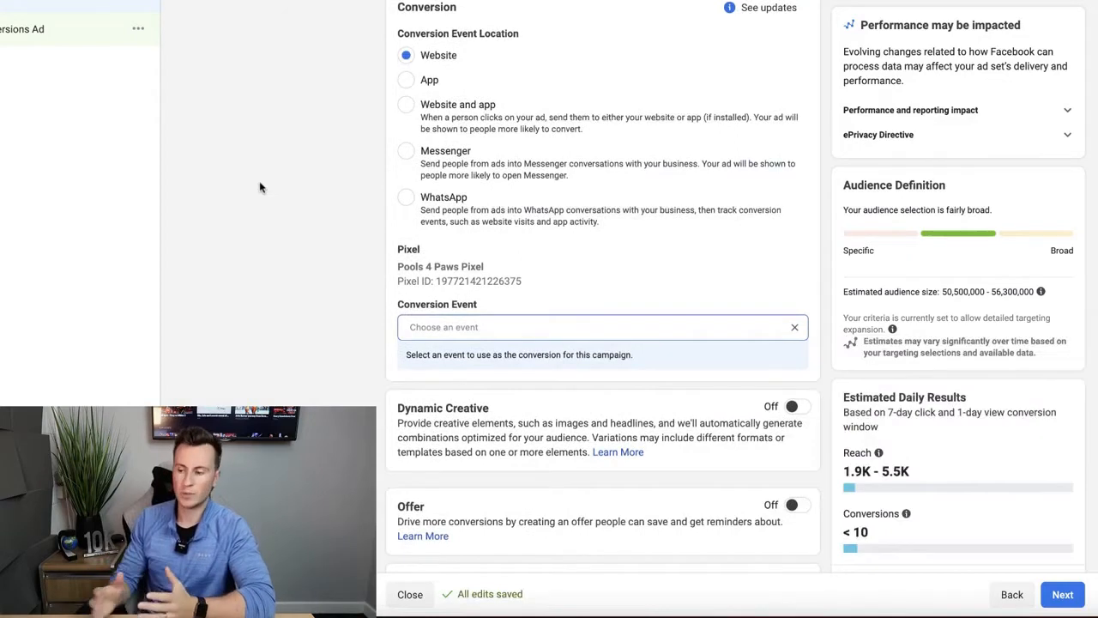
- Set the campaign's conversion event to Purchase from the pixel's event list
click(505, 323)
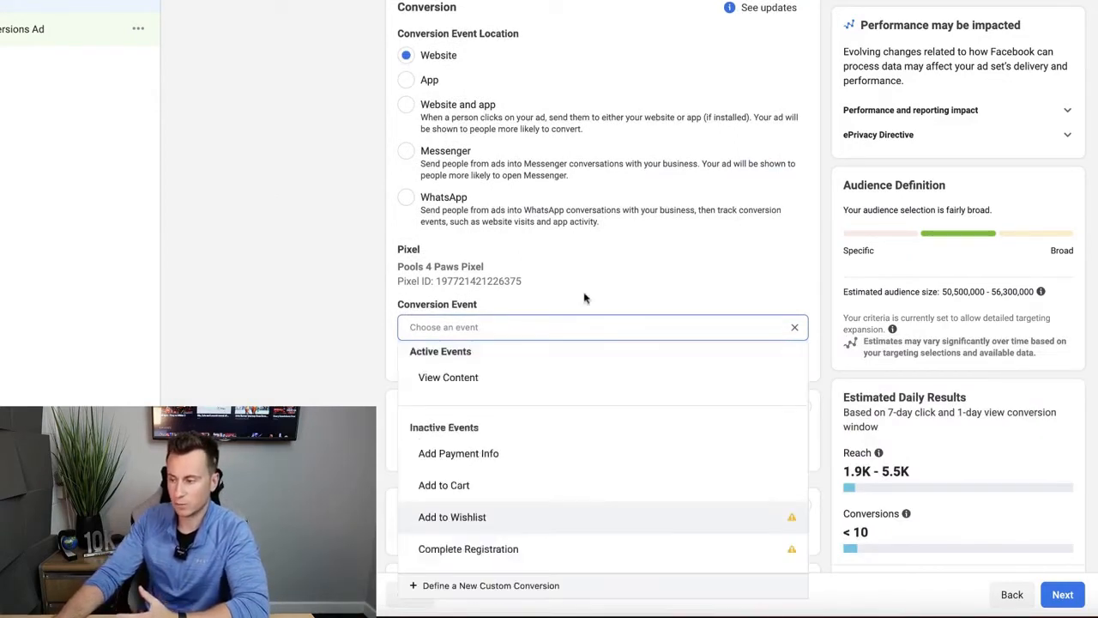
scroll(584, 298, down, 1)
scroll(540, 376, down, 1)
scroll(532, 382, up, 1)
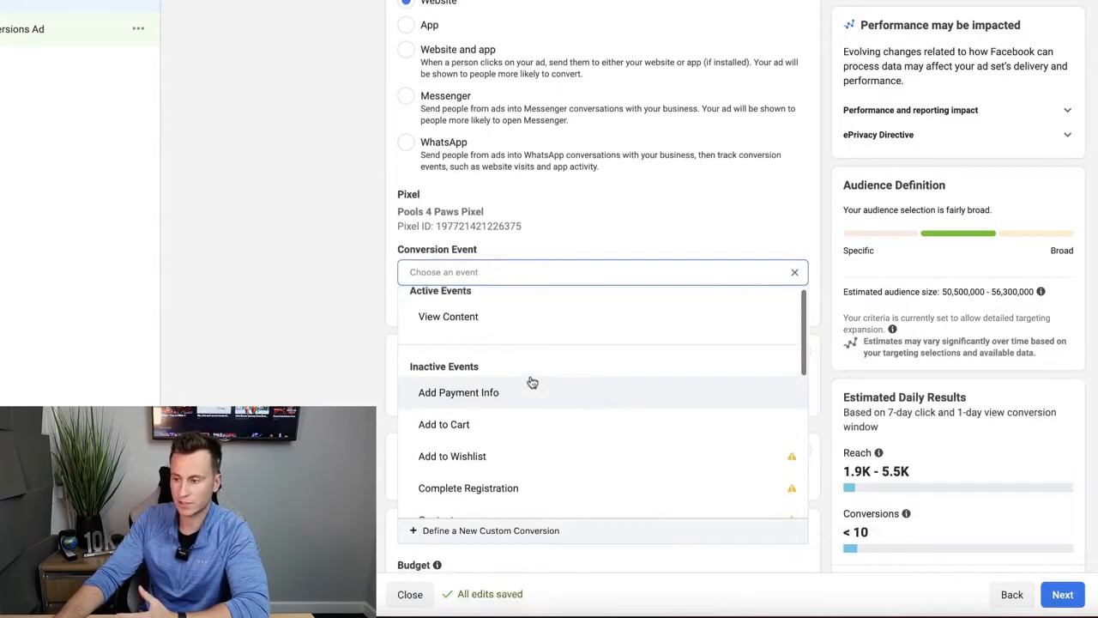
scroll(529, 369, up, 1)
mouse_move(534, 323)
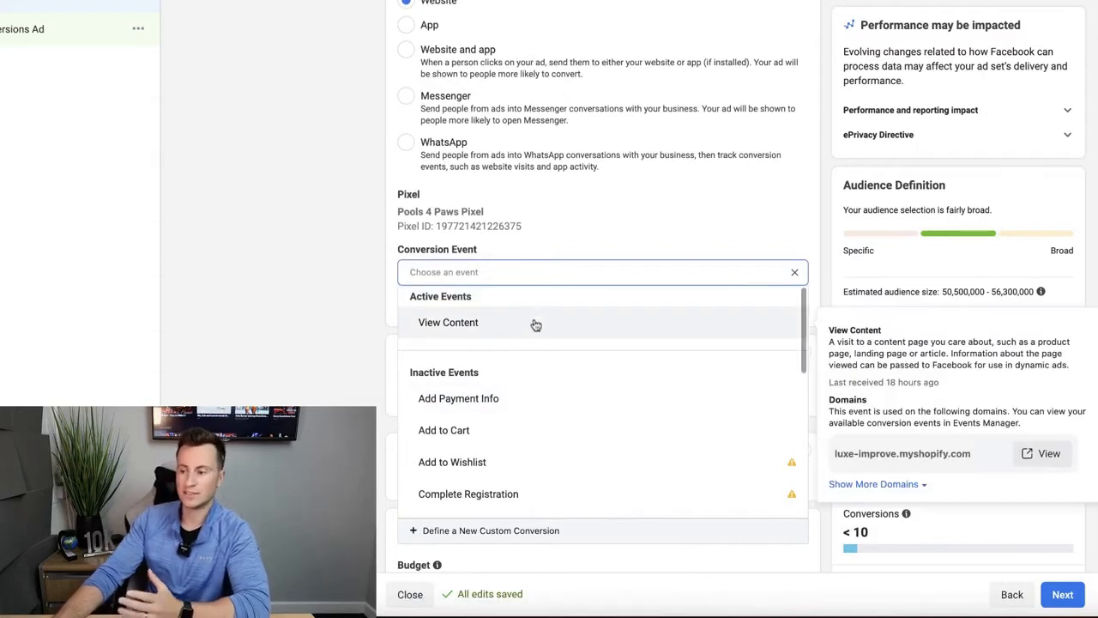
scroll(533, 325, down, 3)
mouse_move(702, 401)
mouse_move(783, 388)
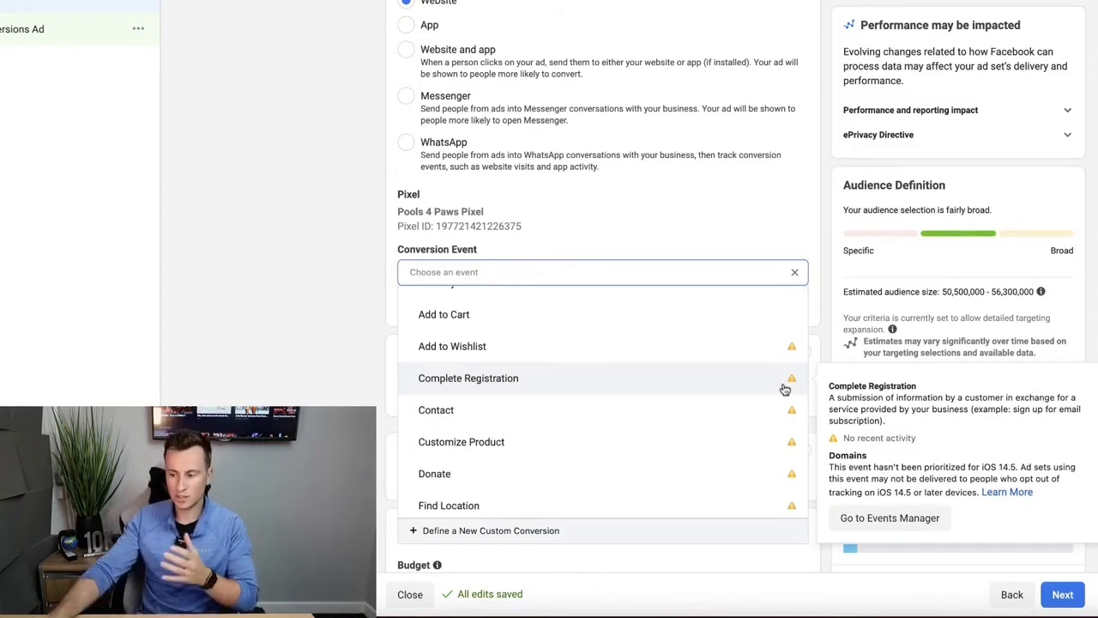
scroll(512, 351, down, 3)
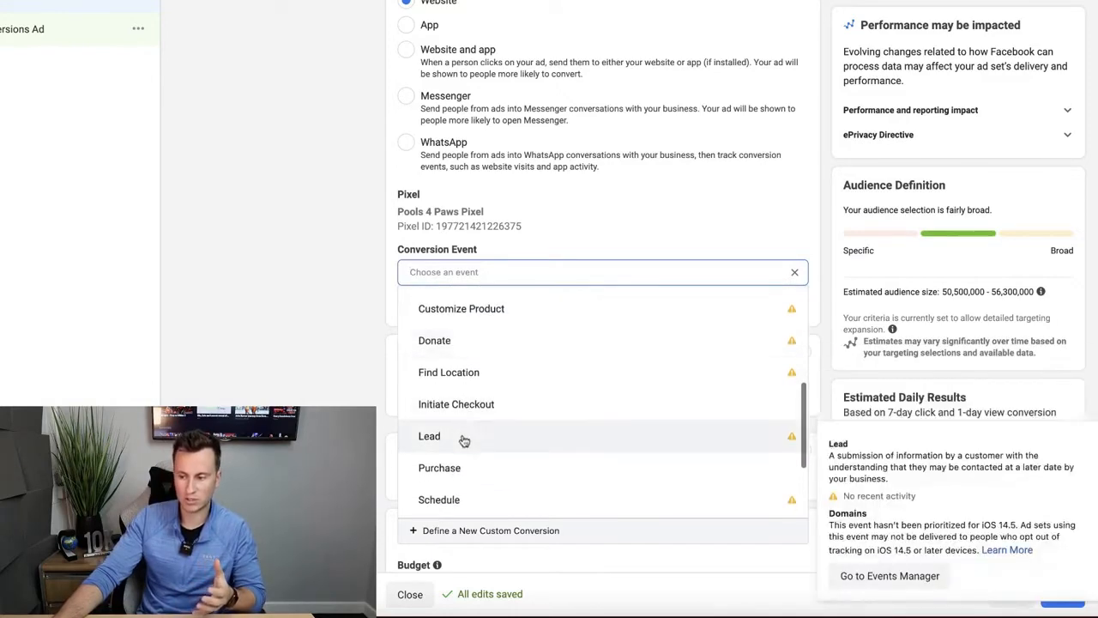
click(462, 467)
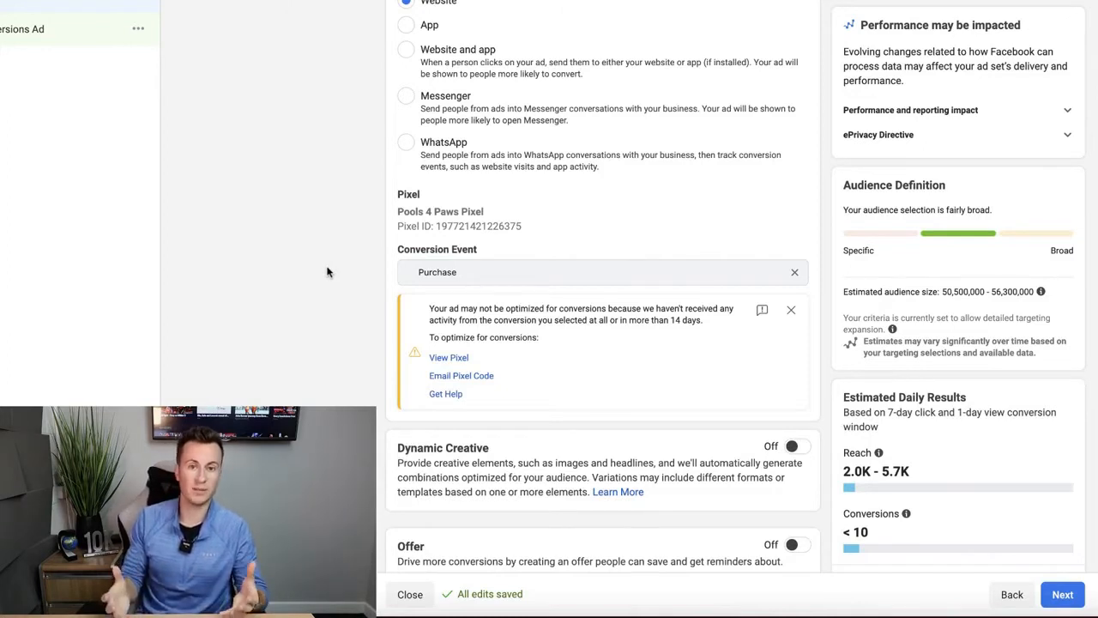
- Switch the ad set budget type to Lifetime Budget
scroll(344, 201, down, 5)
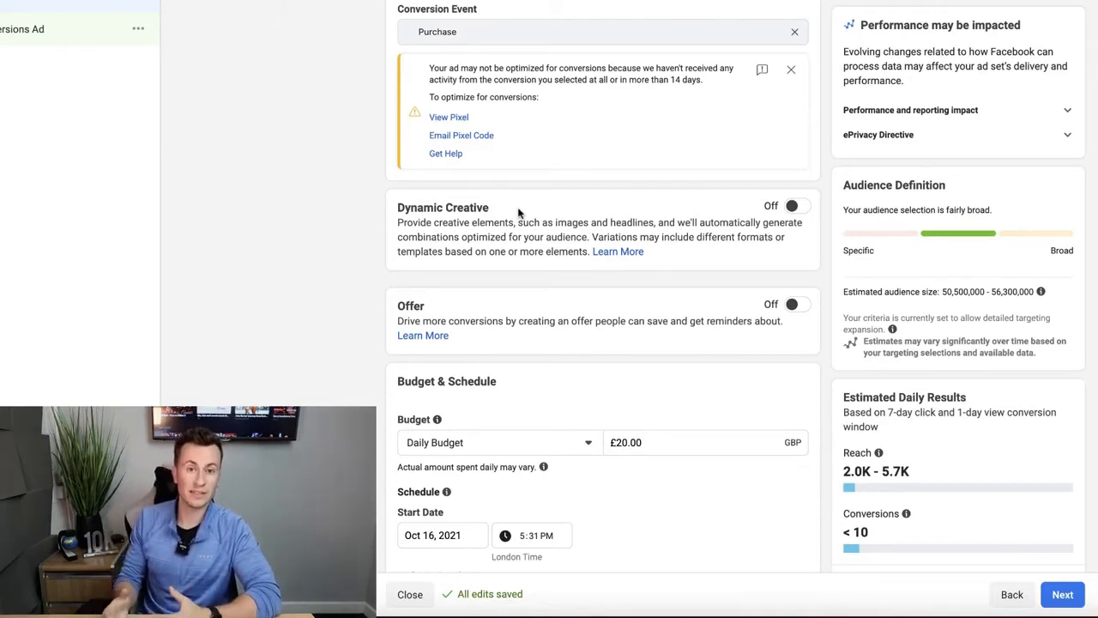
scroll(326, 97, down, 3)
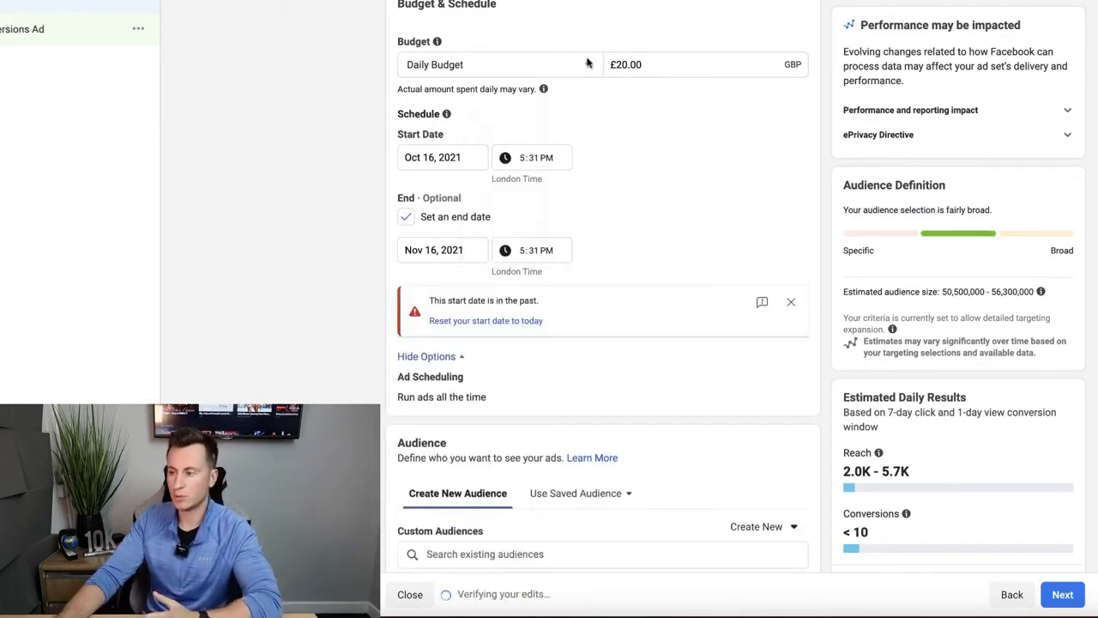
click(588, 67)
click(489, 120)
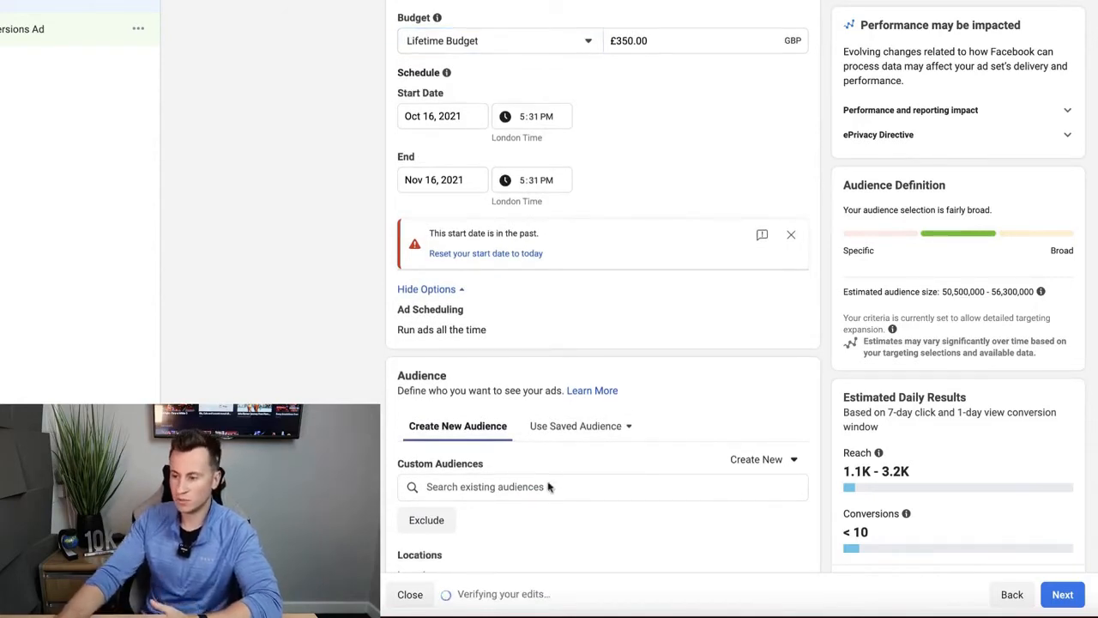
- Enable ad scheduling and block out Tuesday to Saturday from about 3am to 6pm
mouse_move(497, 316)
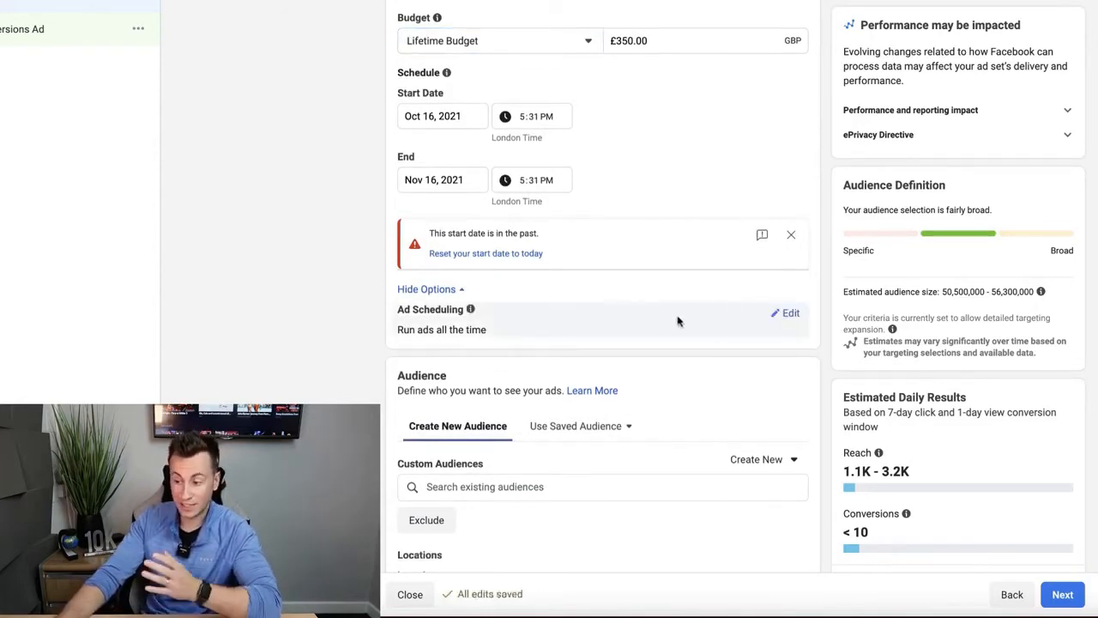
click(789, 313)
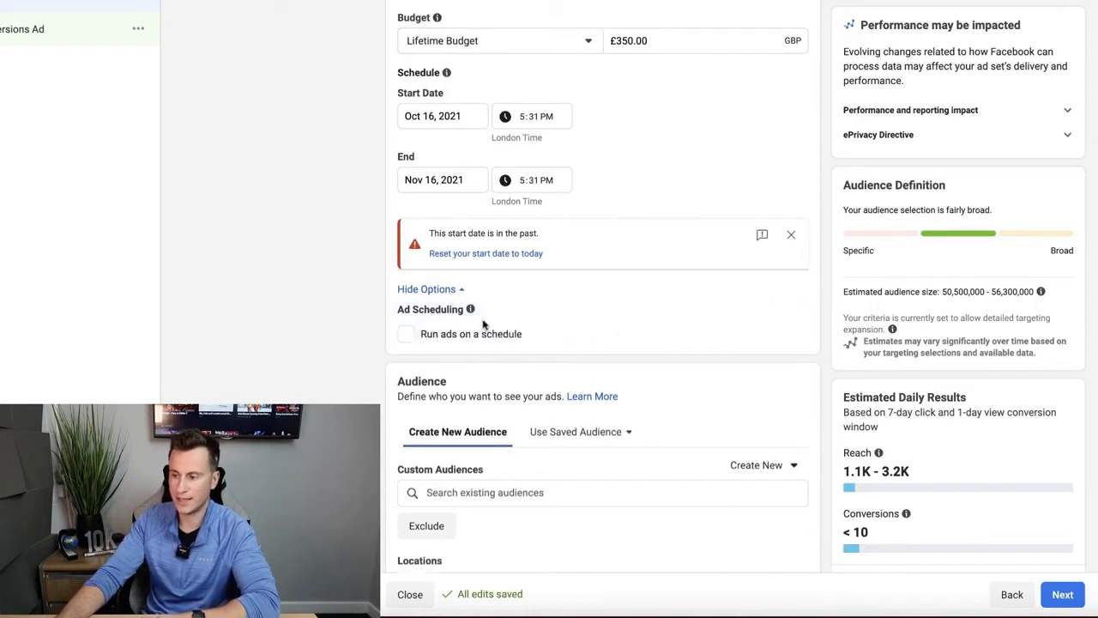
click(409, 337)
scroll(387, 338, down, 2)
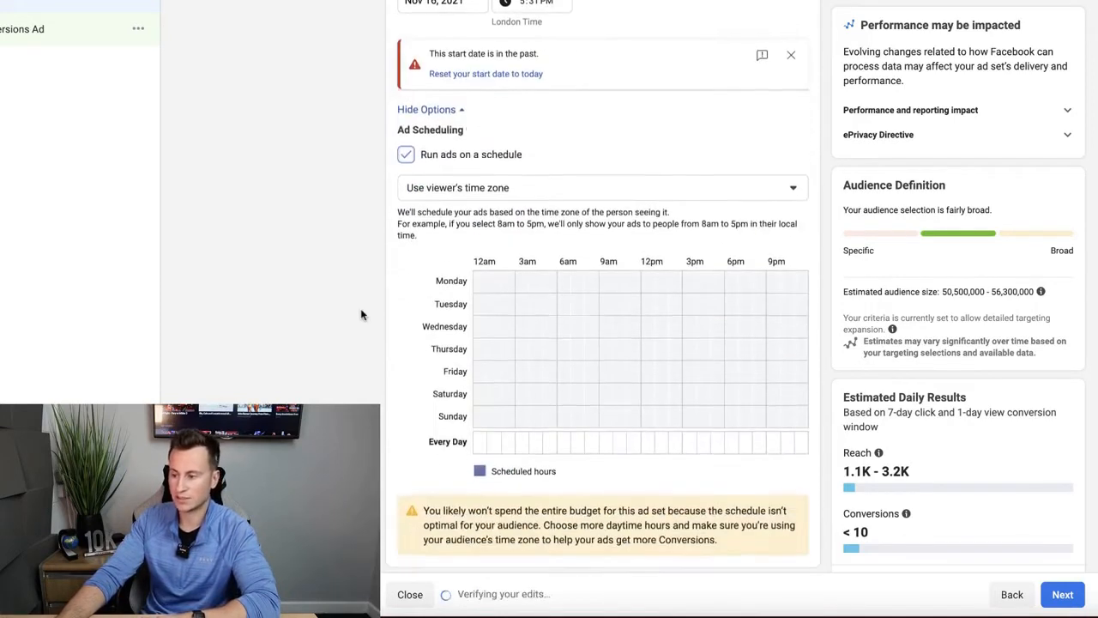
drag(512, 303, 731, 392)
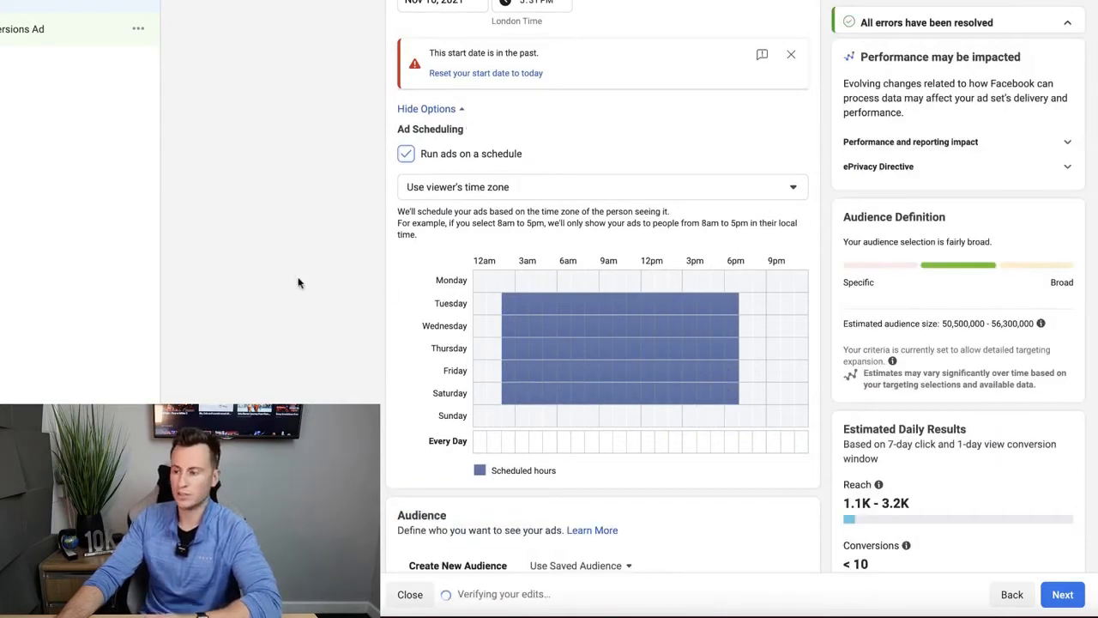
- Turn off ad scheduling and switch the budget type back to Daily Budget
scroll(337, 279, up, 1)
click(406, 222)
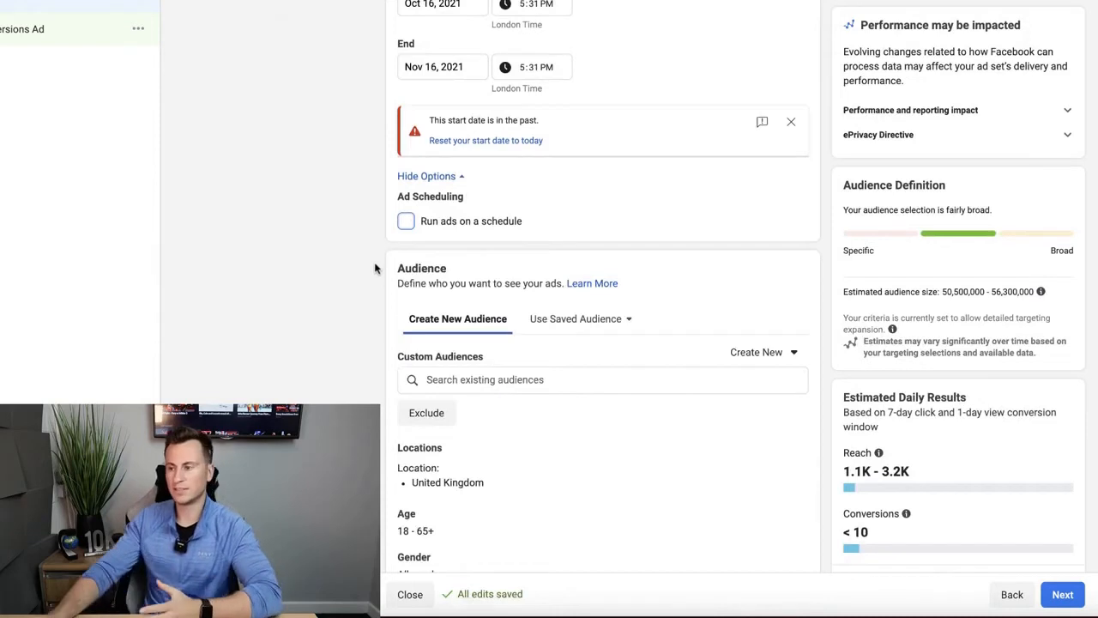
scroll(374, 268, up, 3)
click(596, 106)
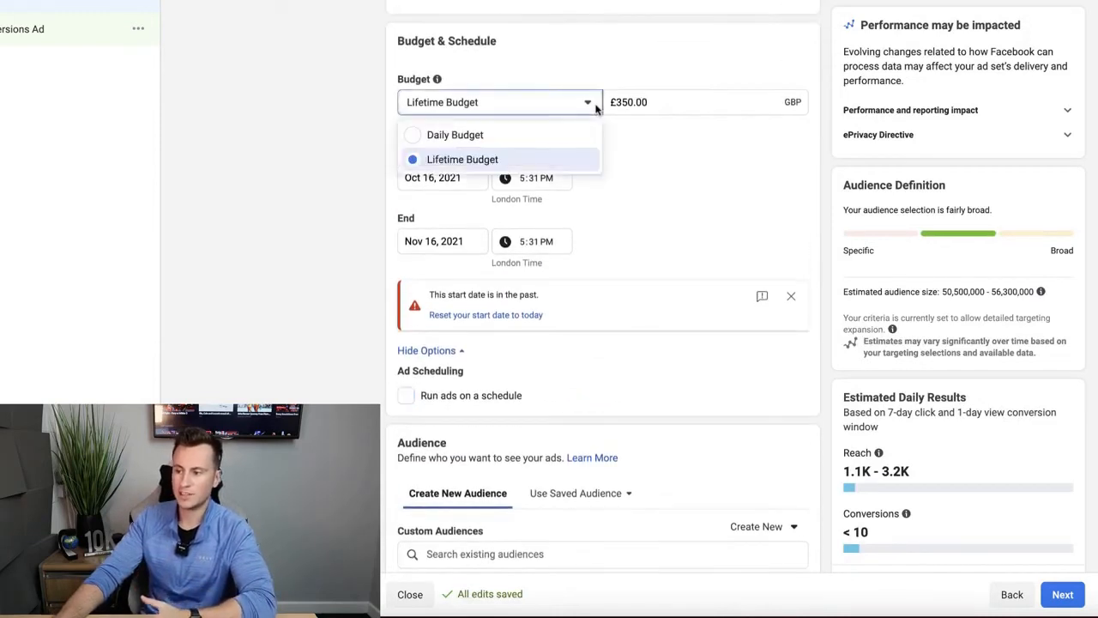
click(454, 136)
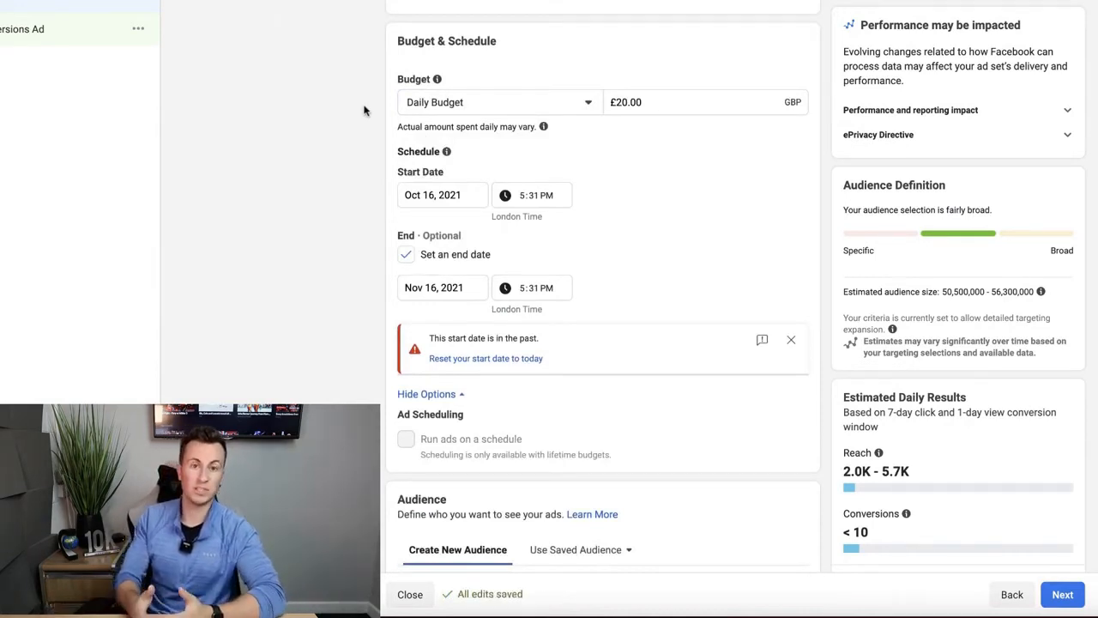
- Try setting the audience's minimum age to 19, then restore it to 18
scroll(421, 137, down, 1)
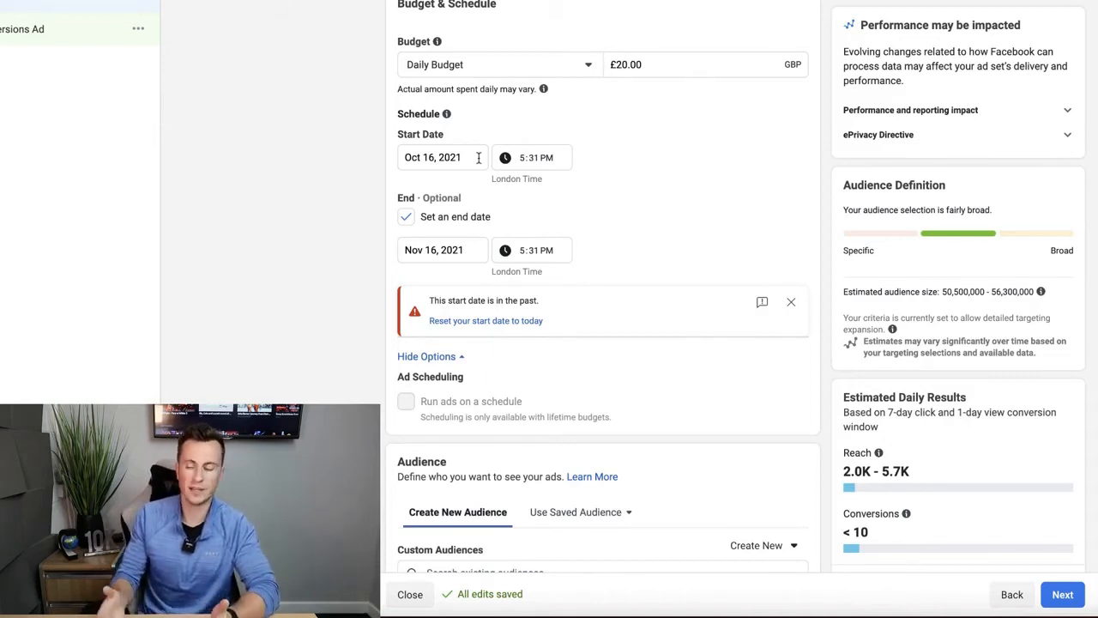
scroll(429, 163, down, 1)
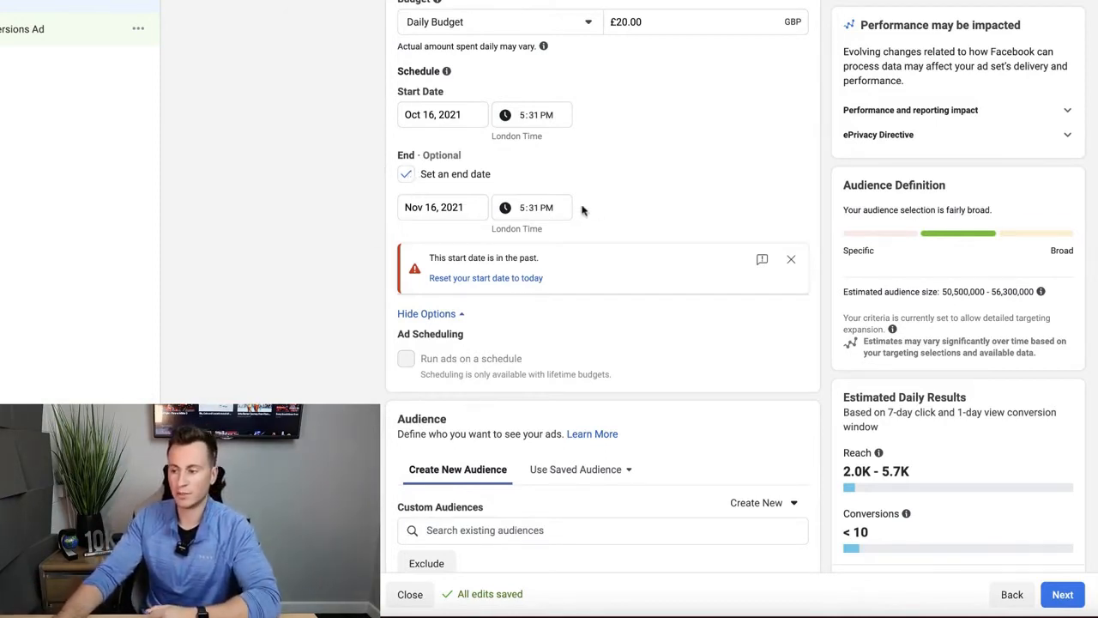
scroll(211, 200, down, 5)
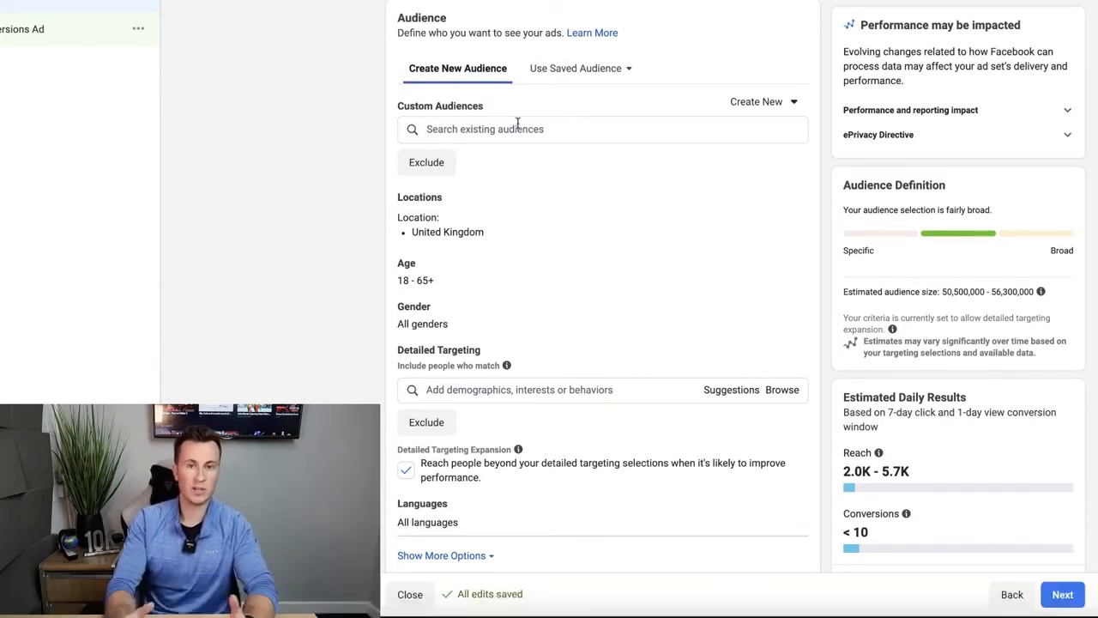
scroll(517, 123, down, 2)
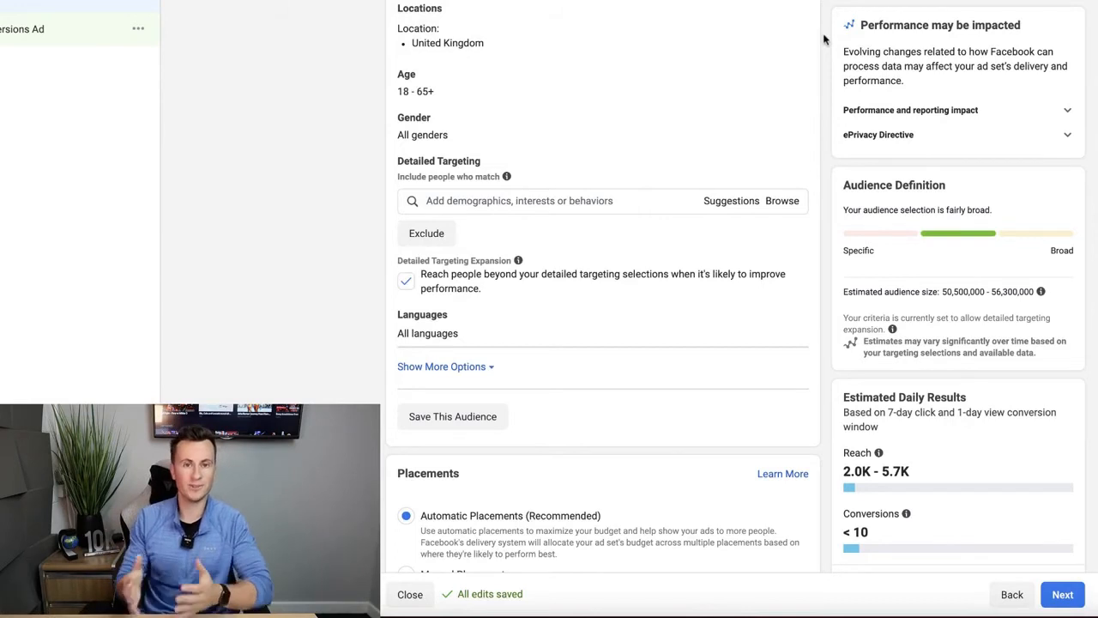
click(783, 76)
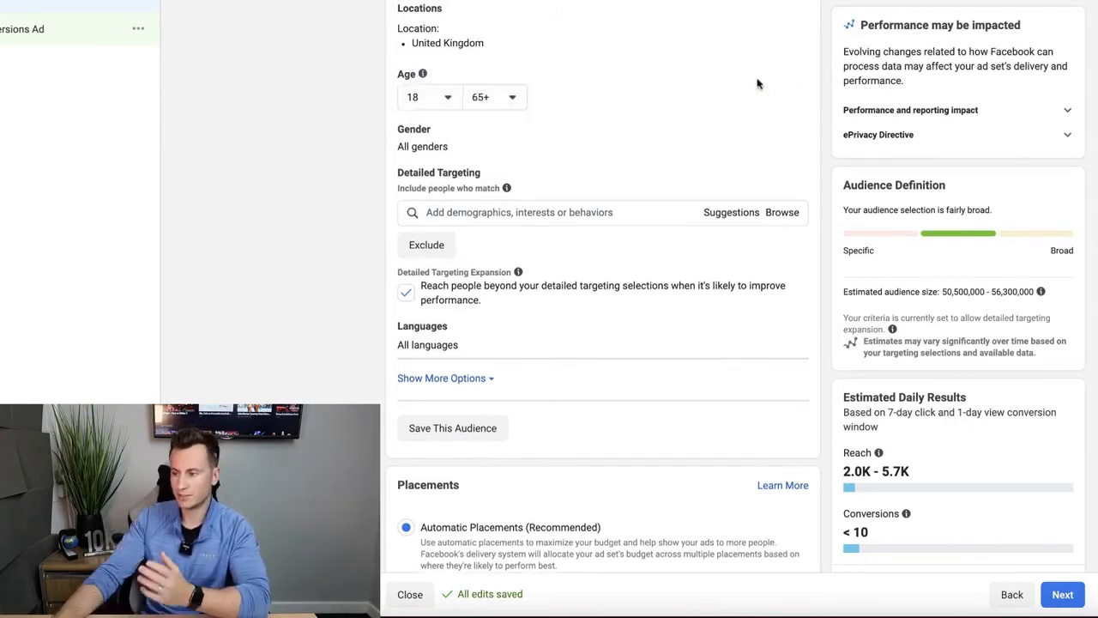
click(459, 98)
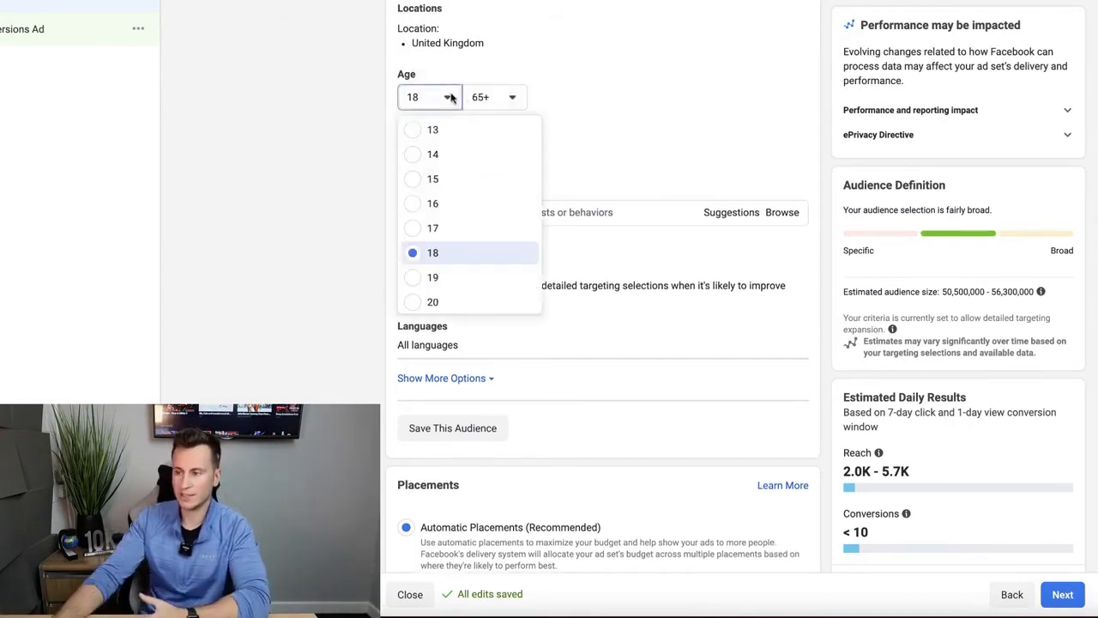
click(433, 279)
click(494, 97)
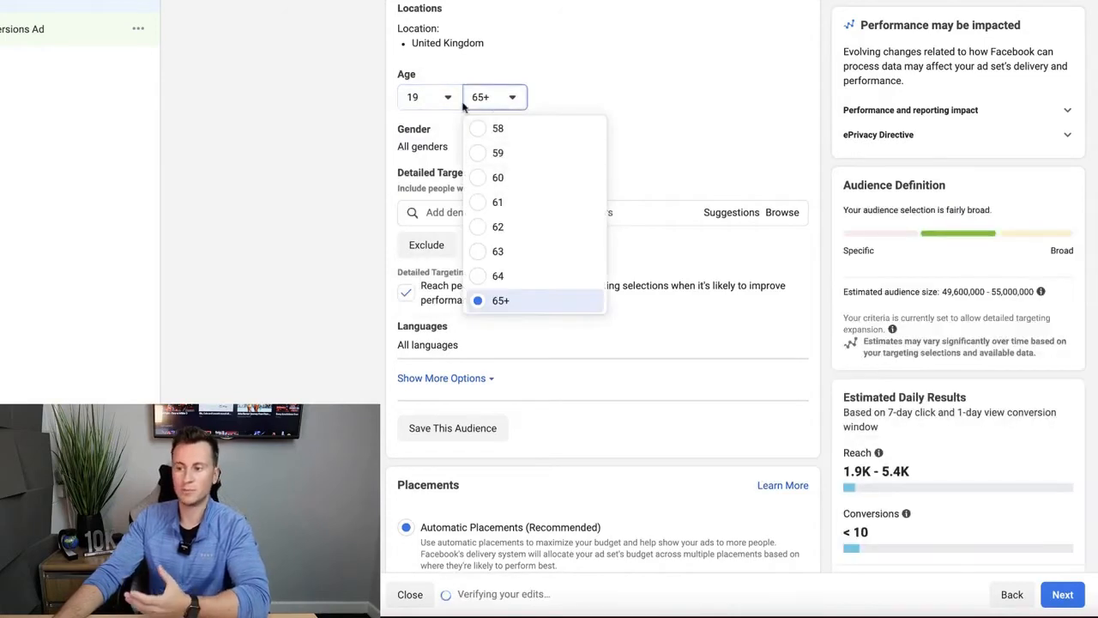
click(347, 99)
click(444, 99)
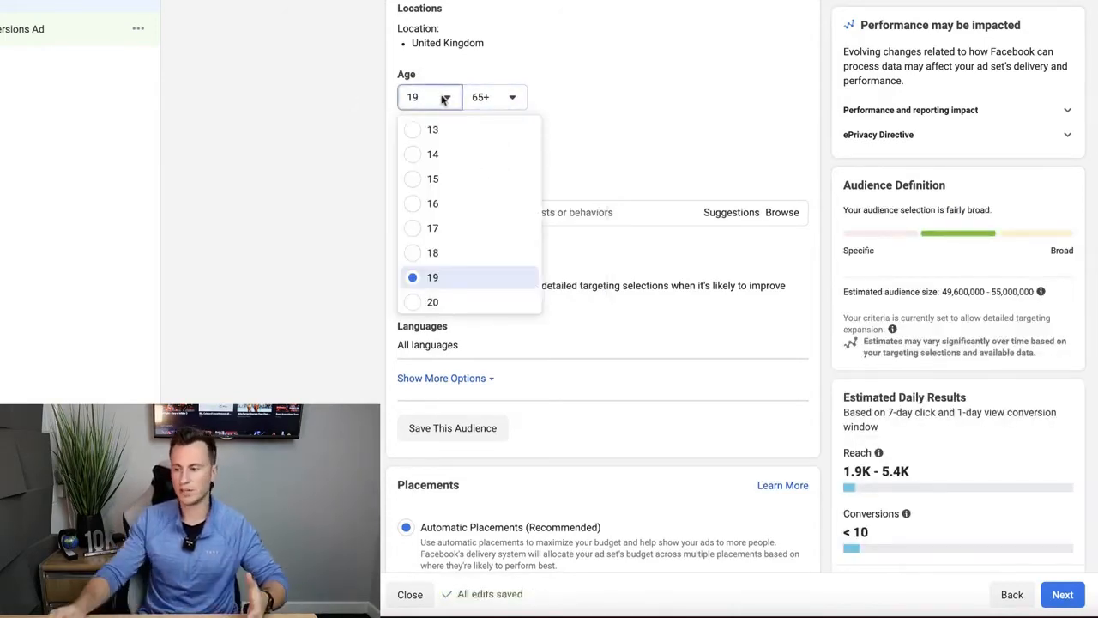
click(411, 253)
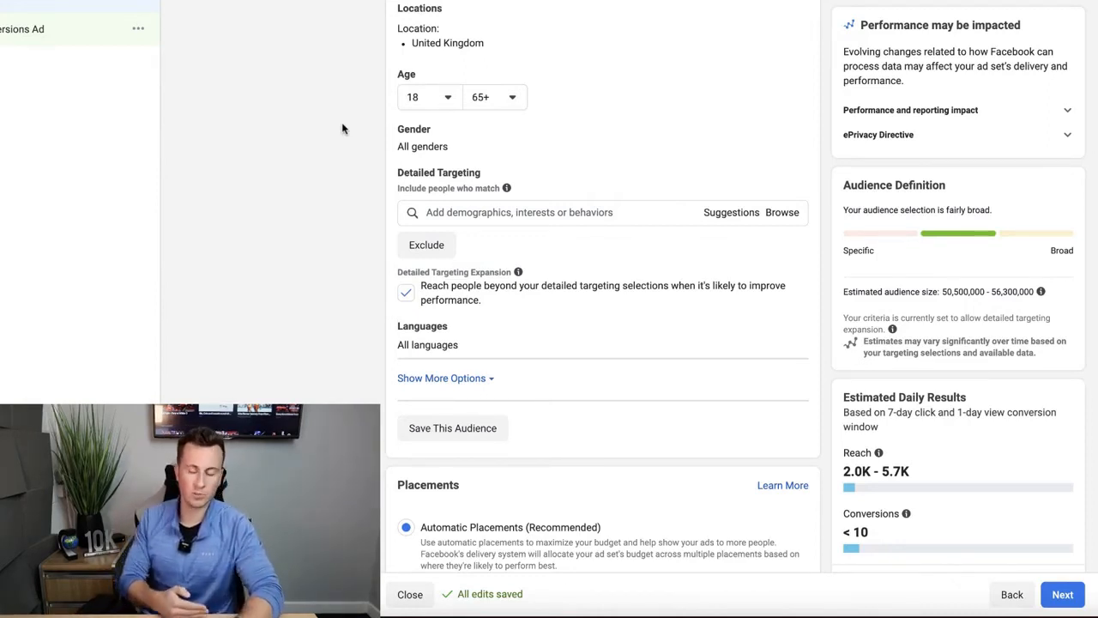
- Browse the detailed targeting interest categories for a relevant interest
scroll(584, 101, down, 1)
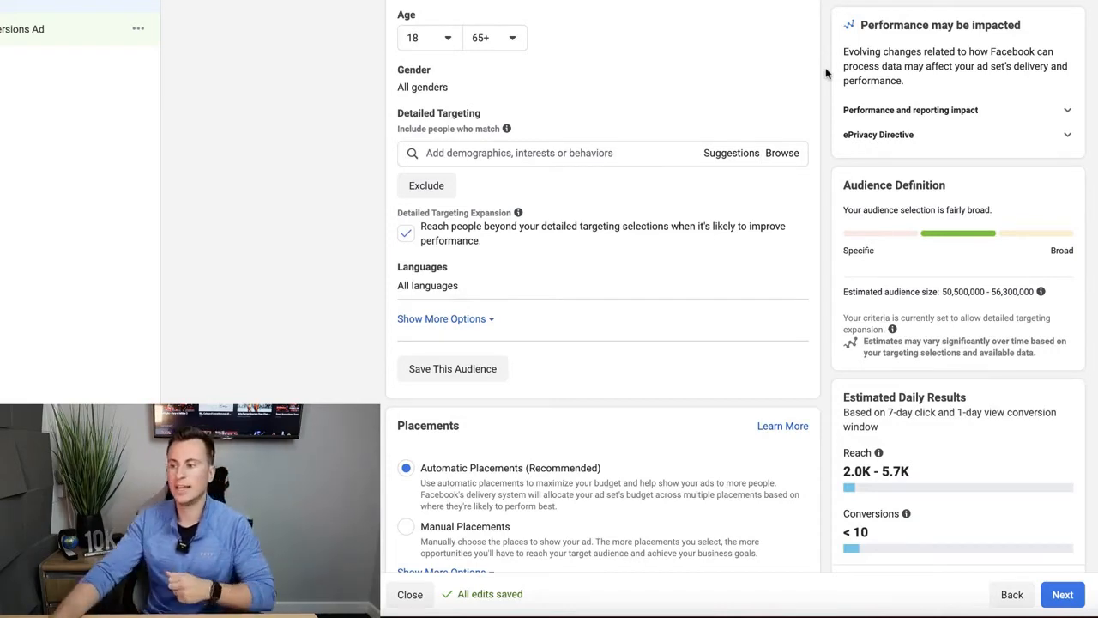
scroll(826, 67, down, 1)
scroll(823, 60, down, 1)
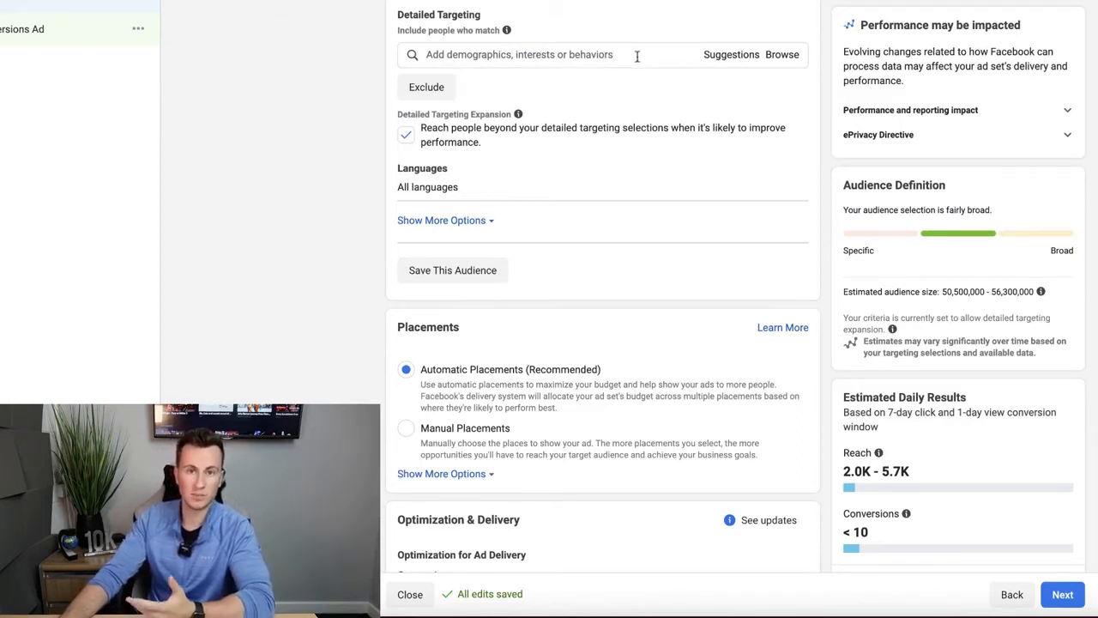
click(776, 54)
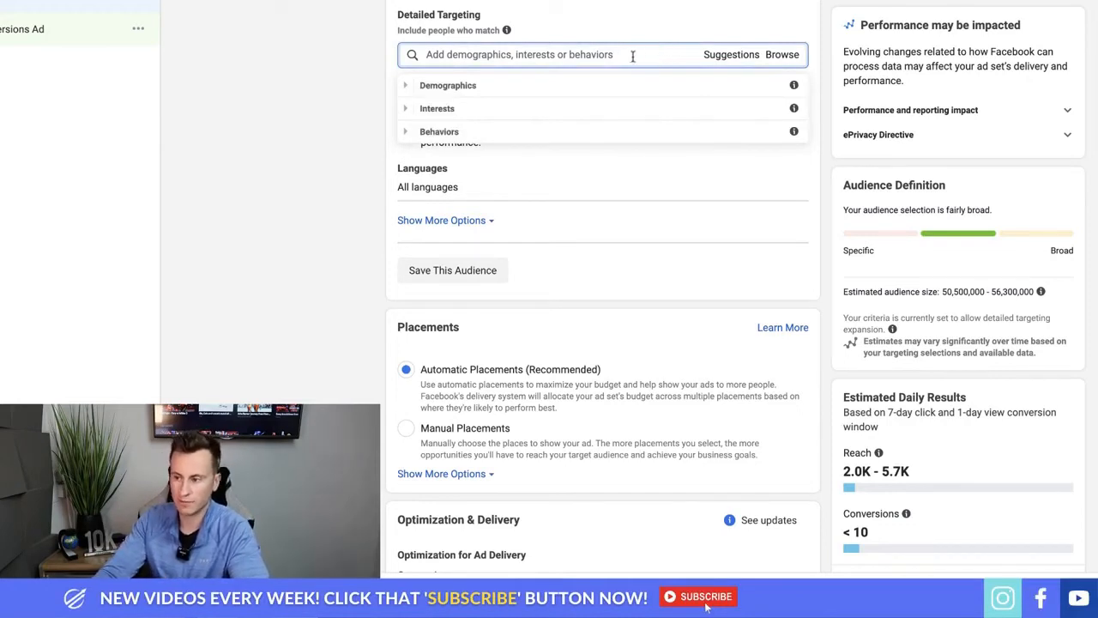
click(404, 110)
scroll(532, 129, down, 1)
scroll(549, 136, down, 2)
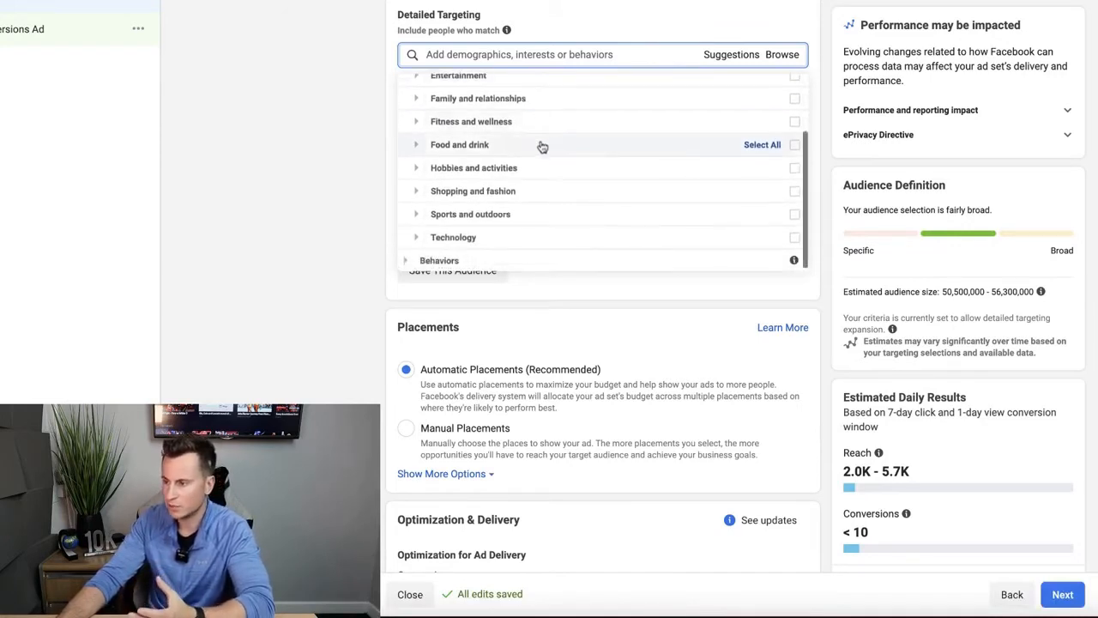
click(417, 168)
scroll(562, 171, down, 1)
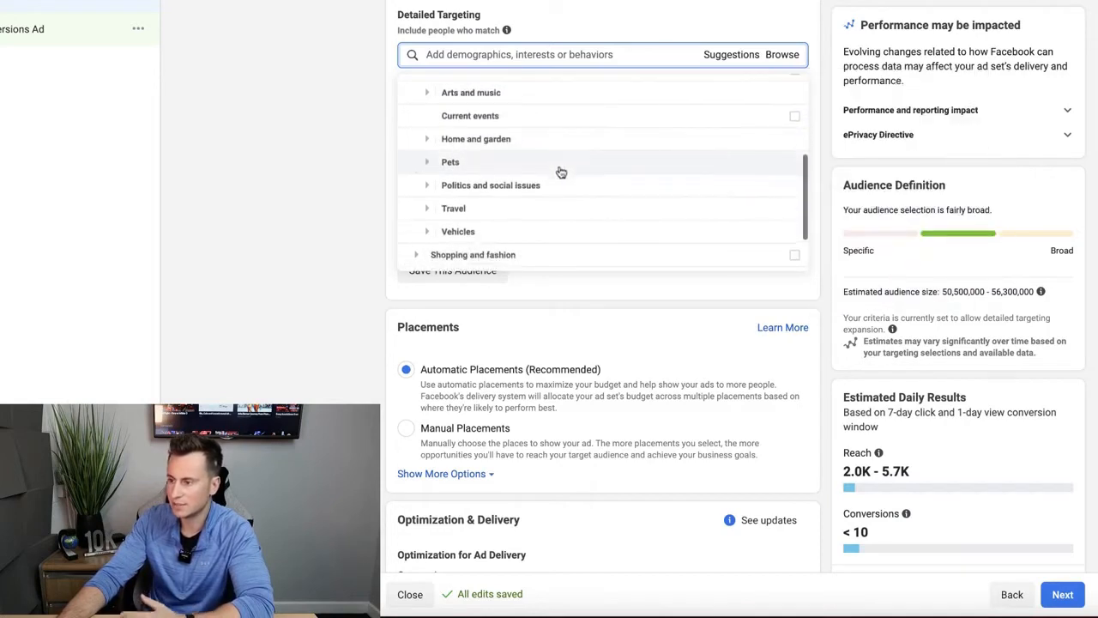
scroll(490, 164, down, 2)
- Add Golf under Interests > Sports and outdoors > Sports to the detailed targeting
click(417, 219)
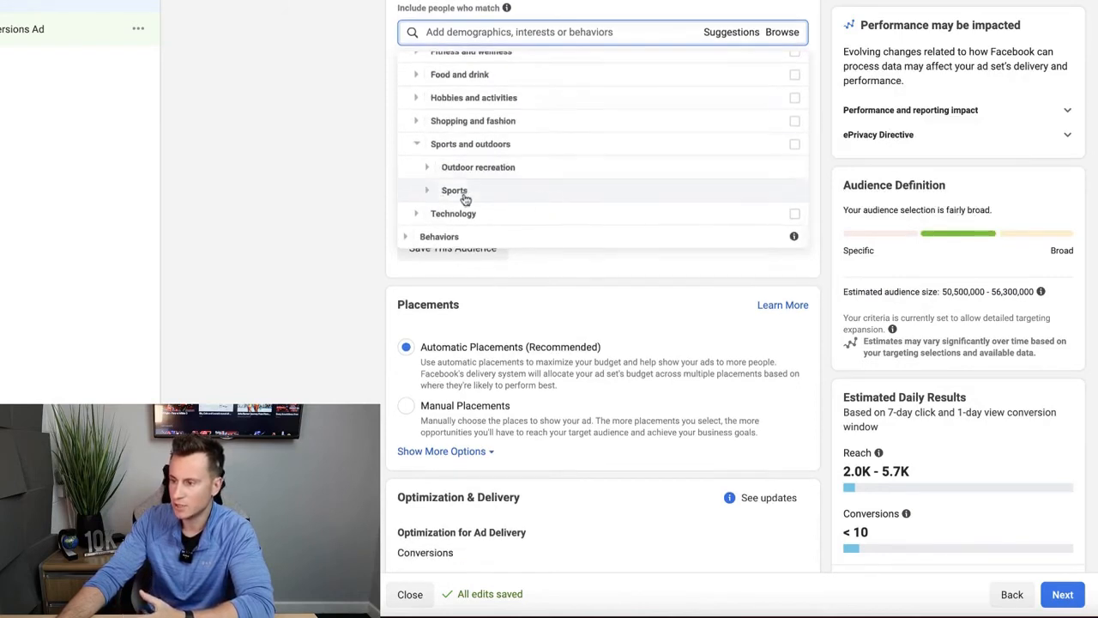
click(428, 190)
scroll(565, 182, down, 1)
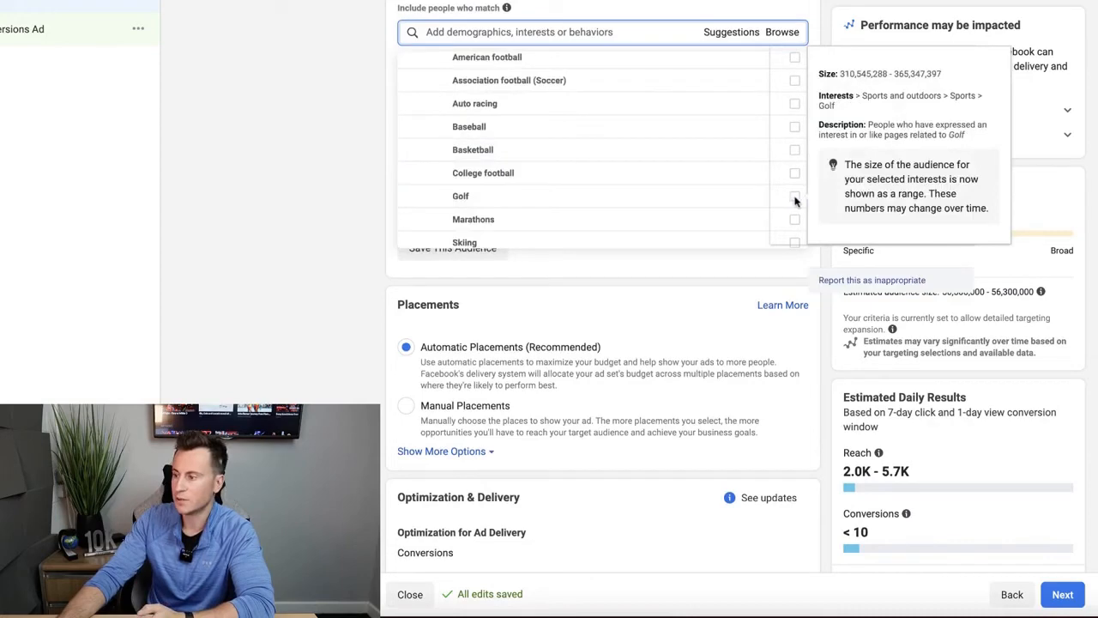
click(706, 201)
click(304, 154)
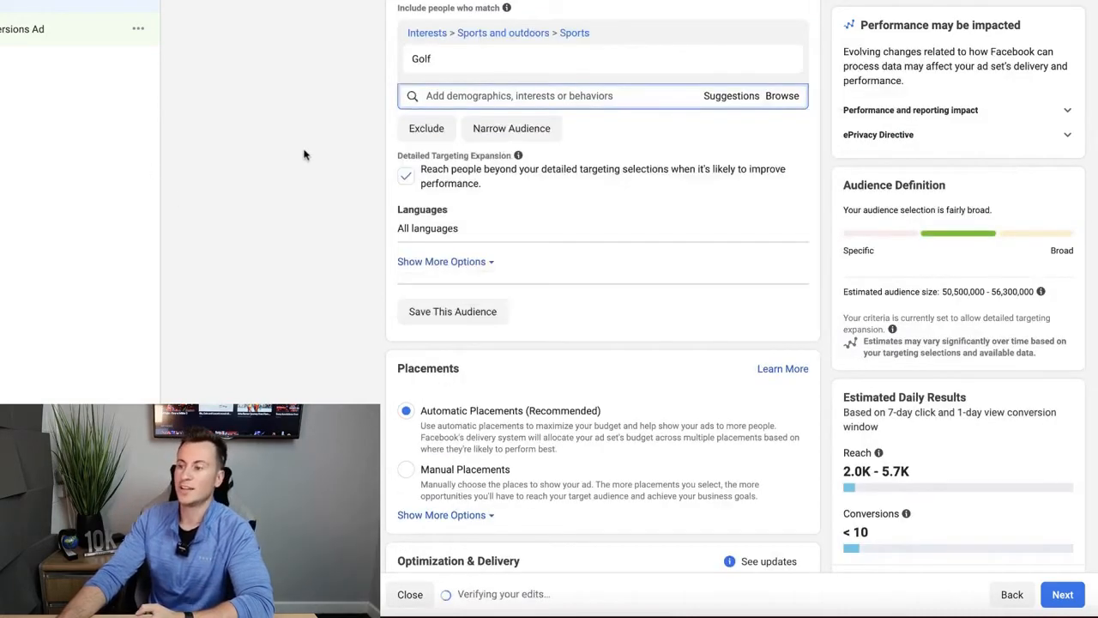
scroll(304, 155, up, 2)
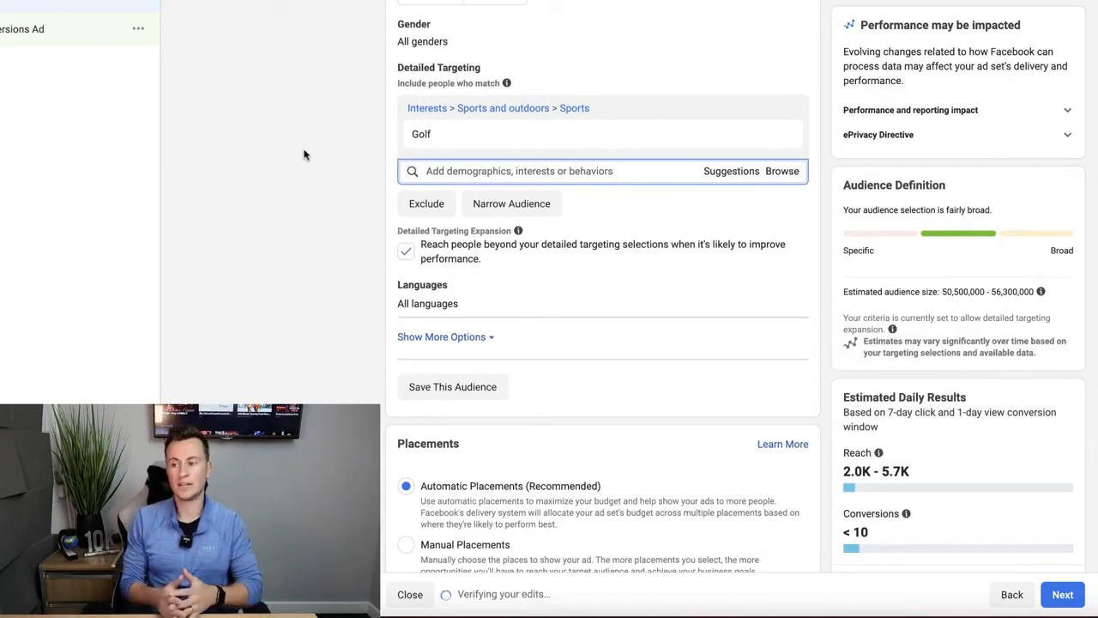